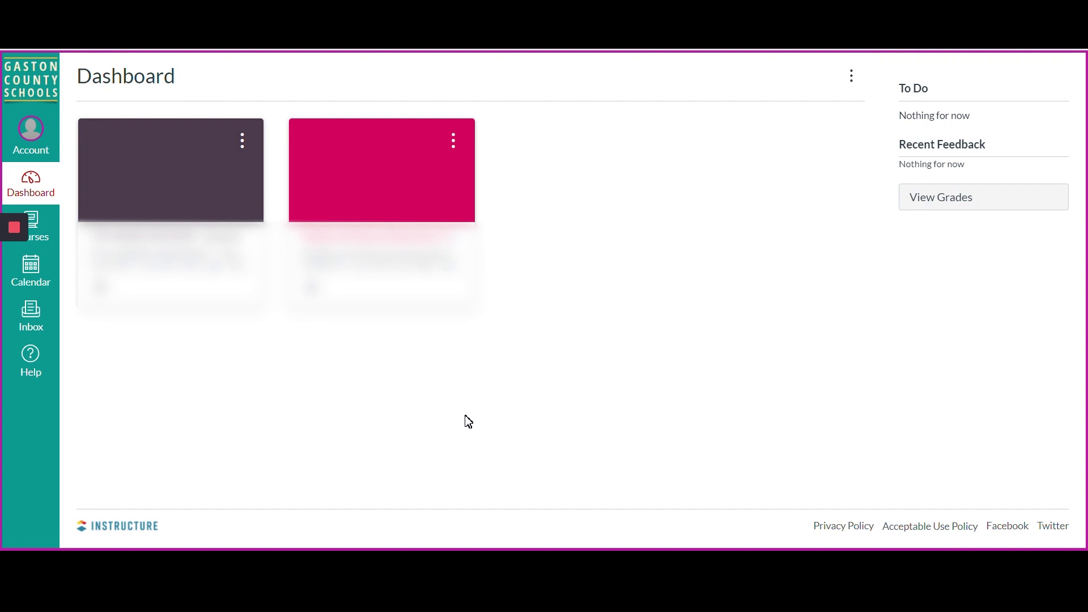
Generate the student's observer pairing code via Pair with Observer in account settings.
left_click(37, 136)
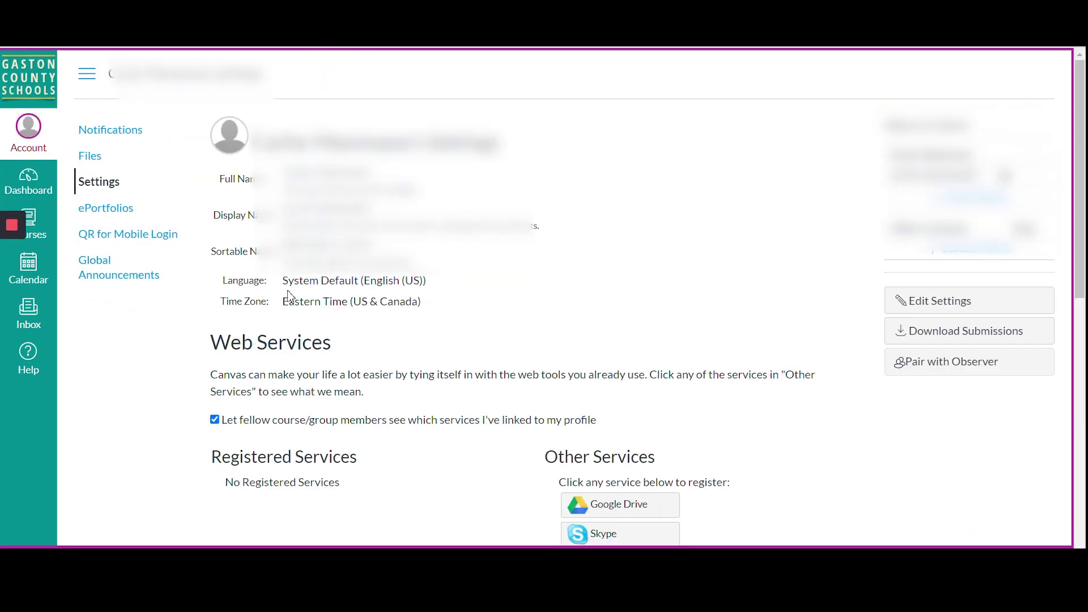
left_click(959, 375)
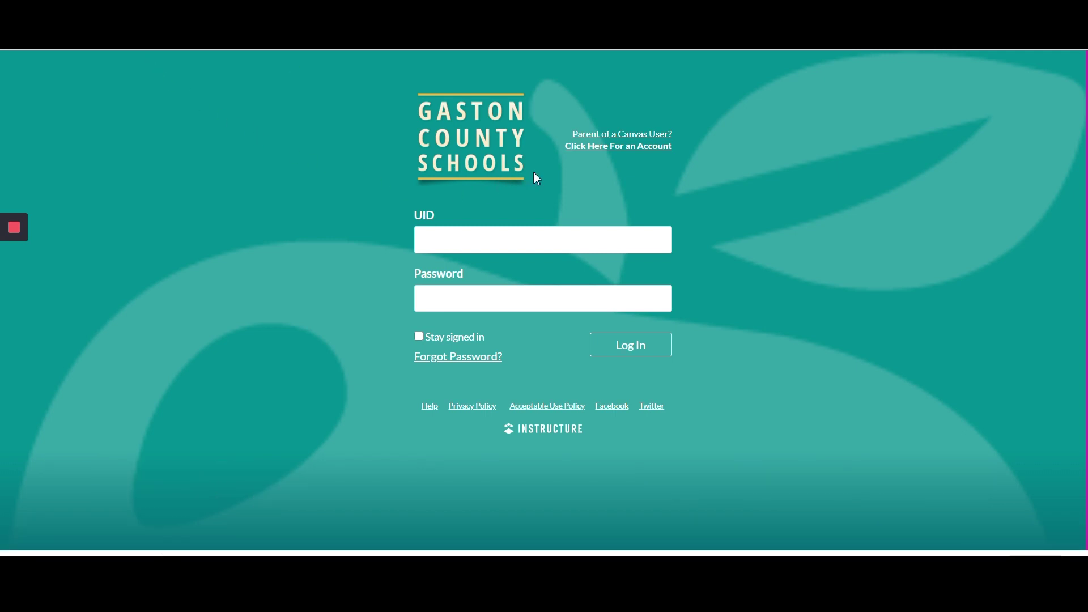
Open Parent Signup from the 'Parent of a Canvas User? Click Here For an Account' link.
left_click(625, 139)
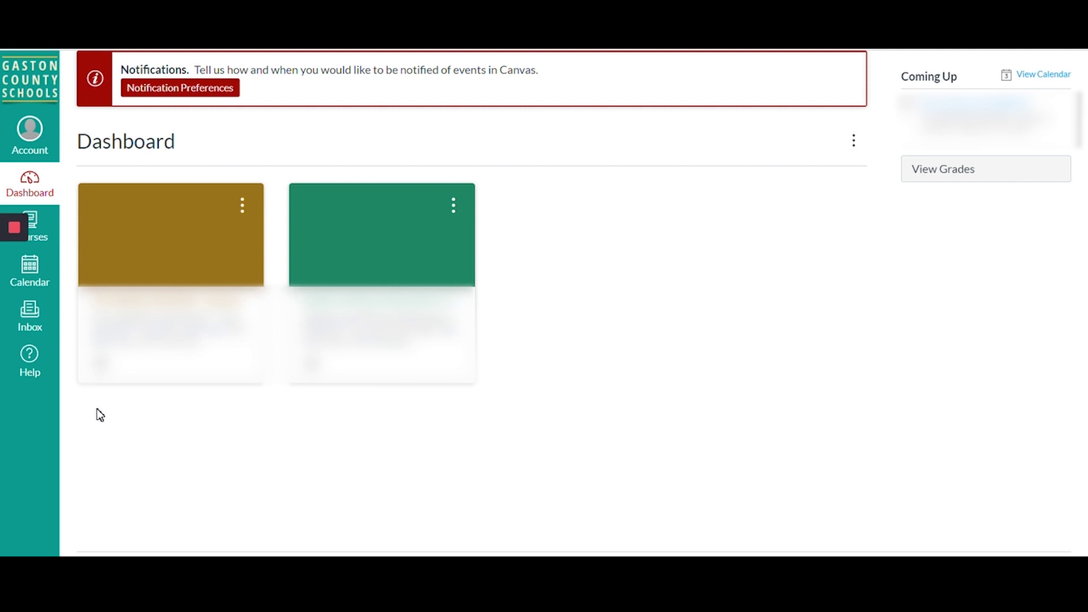
Add a second student by pairing code on the parent's Observing settings page.
left_click(30, 134)
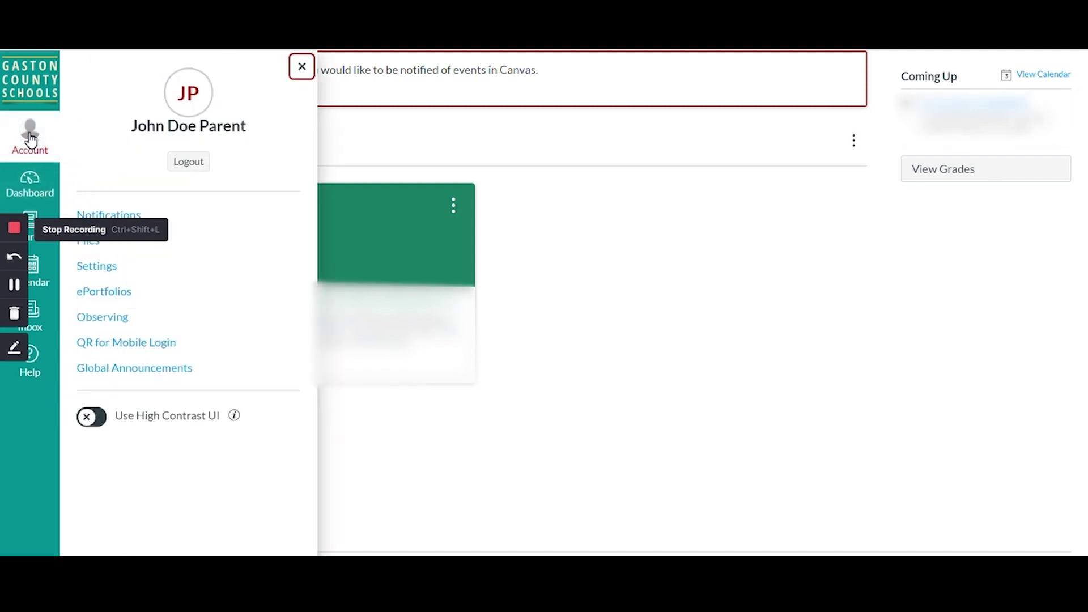
left_click(102, 273)
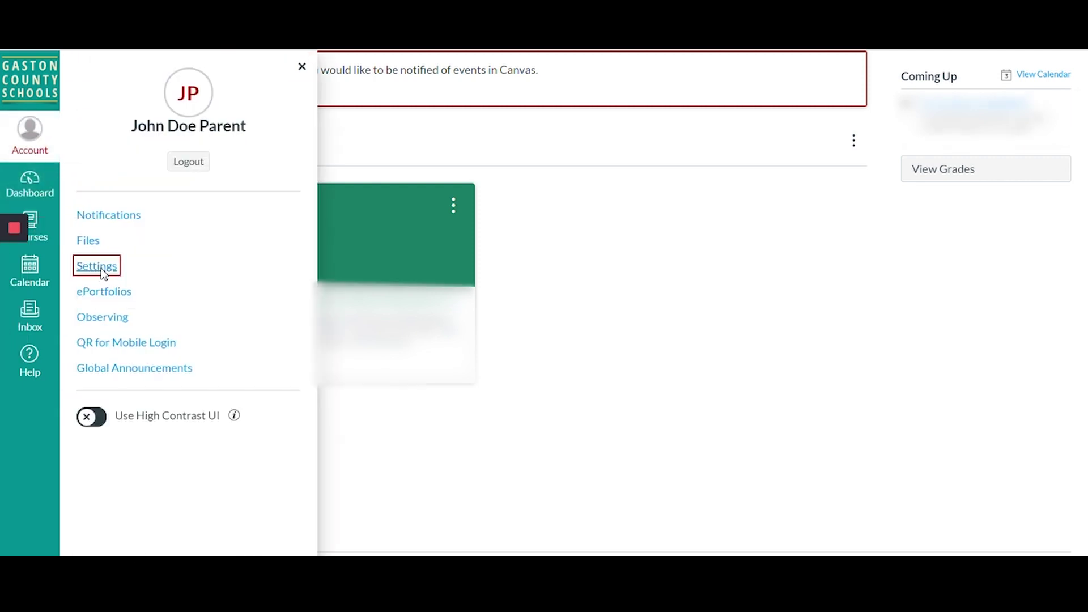
left_click(103, 237)
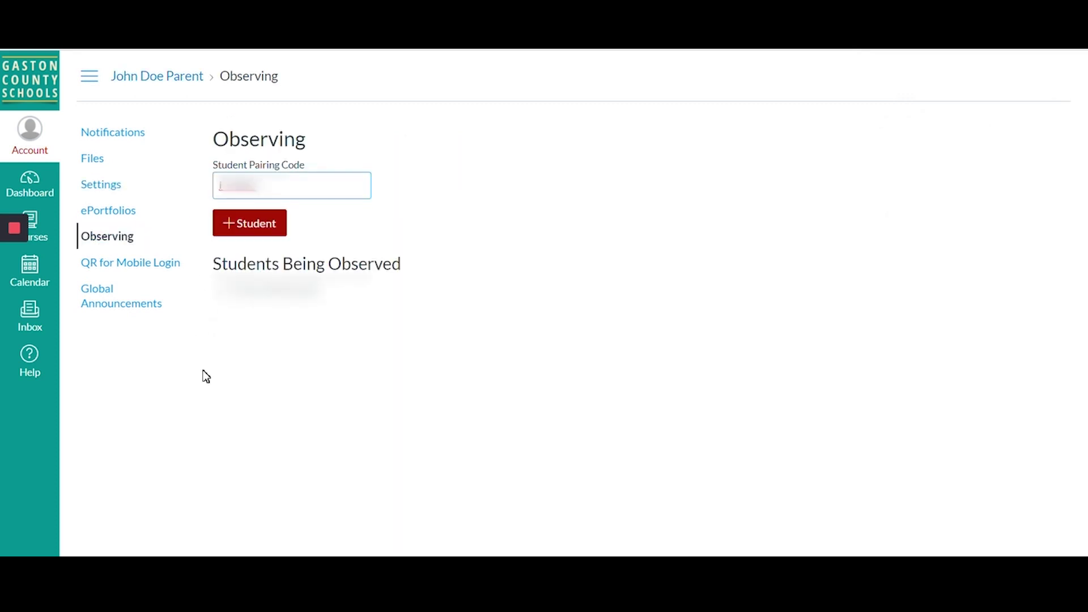
left_click(252, 227)
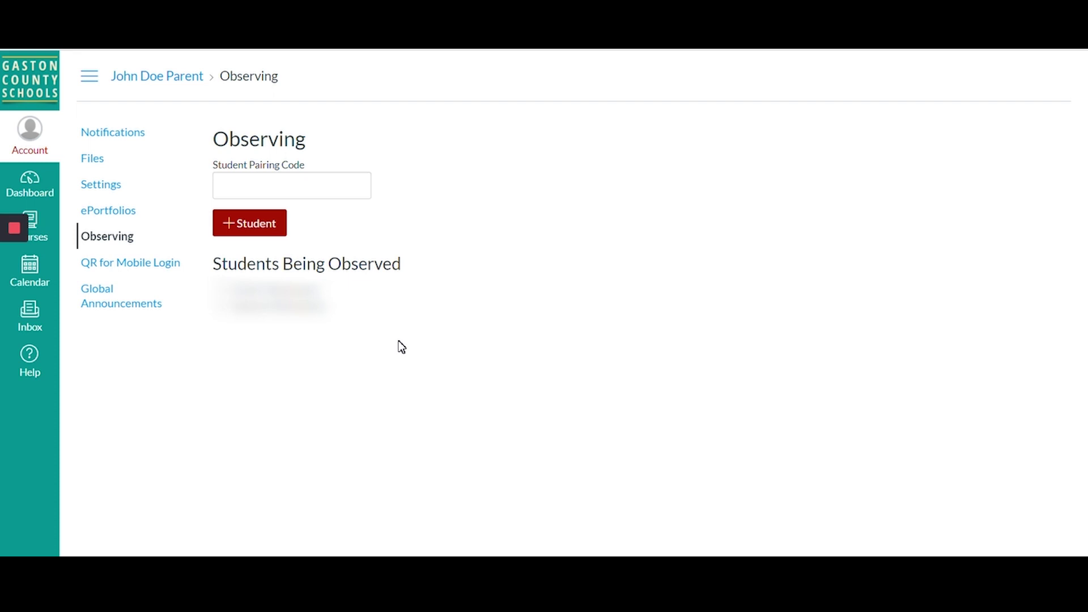
Show the parent Dashboard with five course cards from both observed students.
left_click(29, 190)
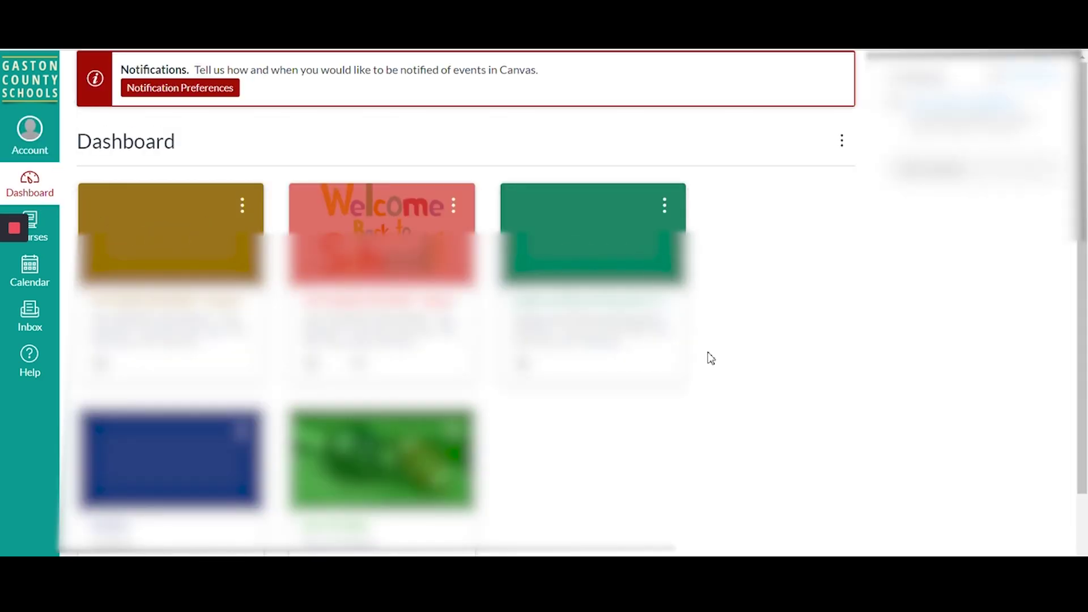
scroll(200, 436, "down", 2)
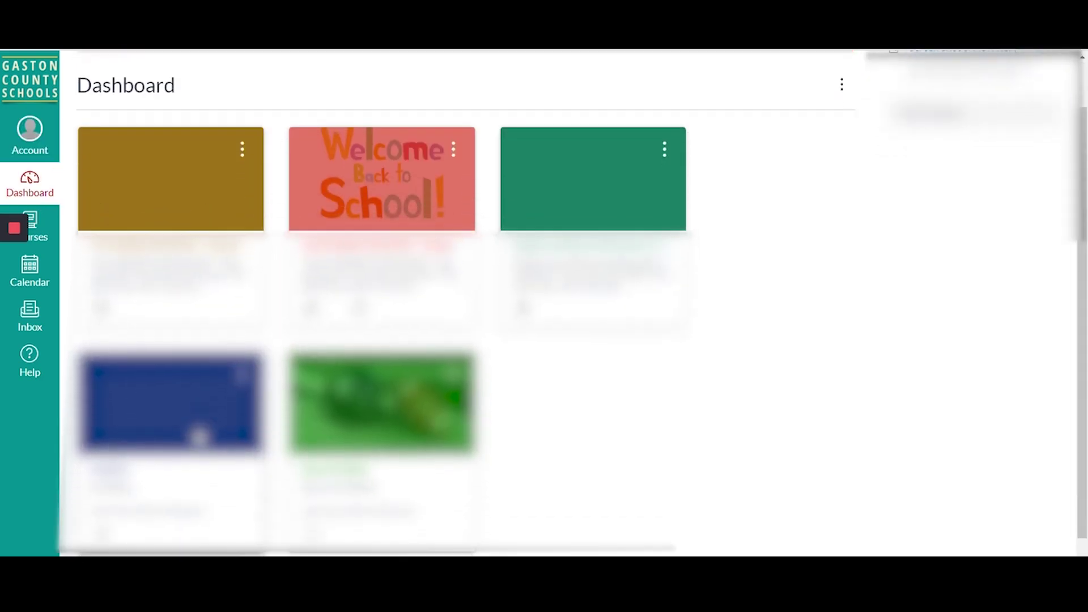